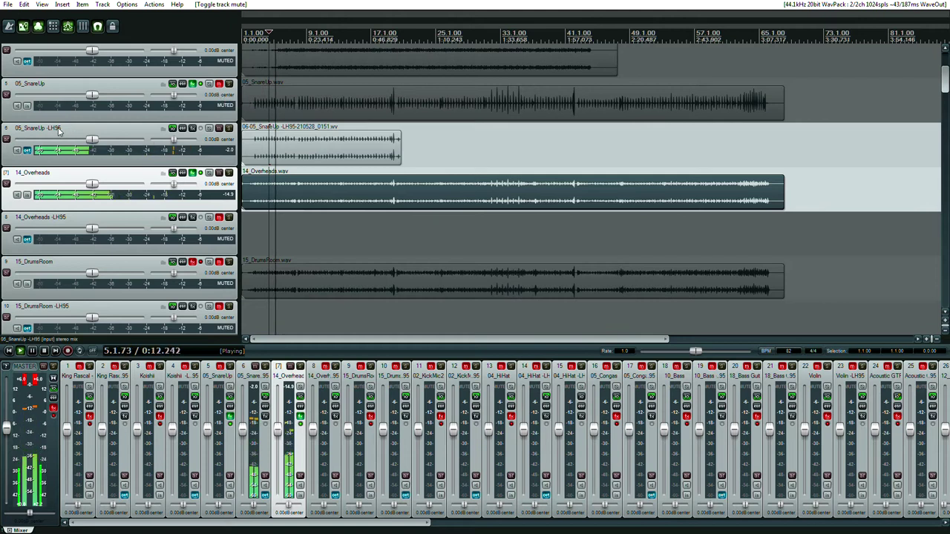
Step: Compare the playback with and without the 14_Overheads track by toggling its mute, leaving it audible
left_click(219, 174)
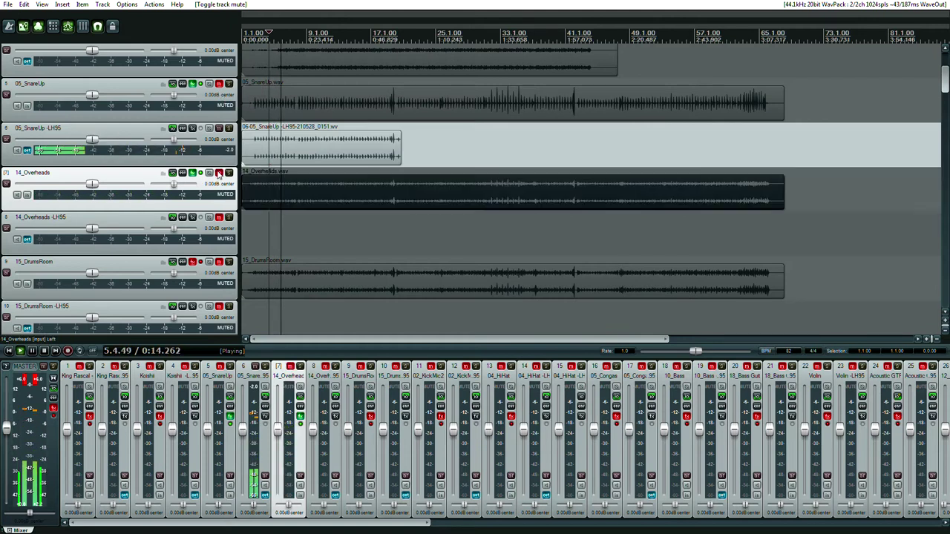
left_click(219, 173)
left_click(219, 173)
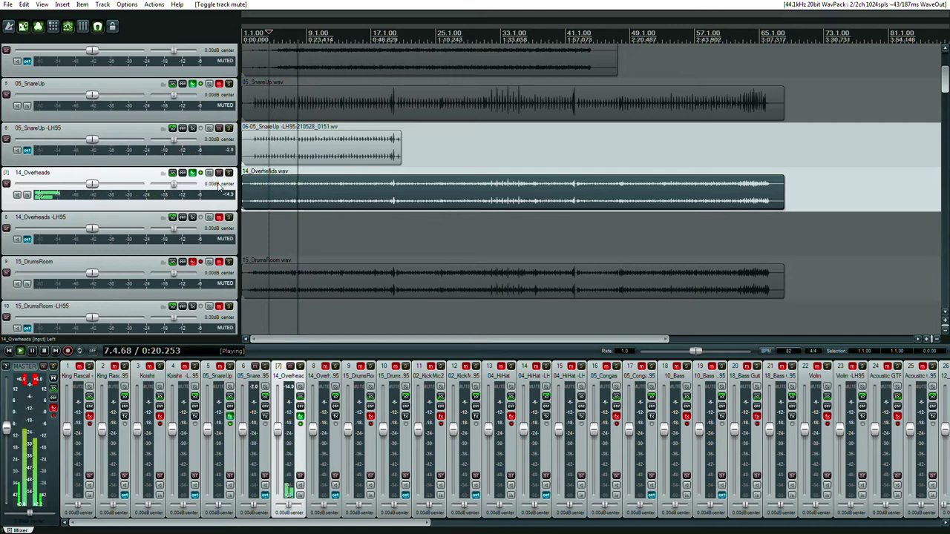
left_click(301, 152)
left_click(306, 190)
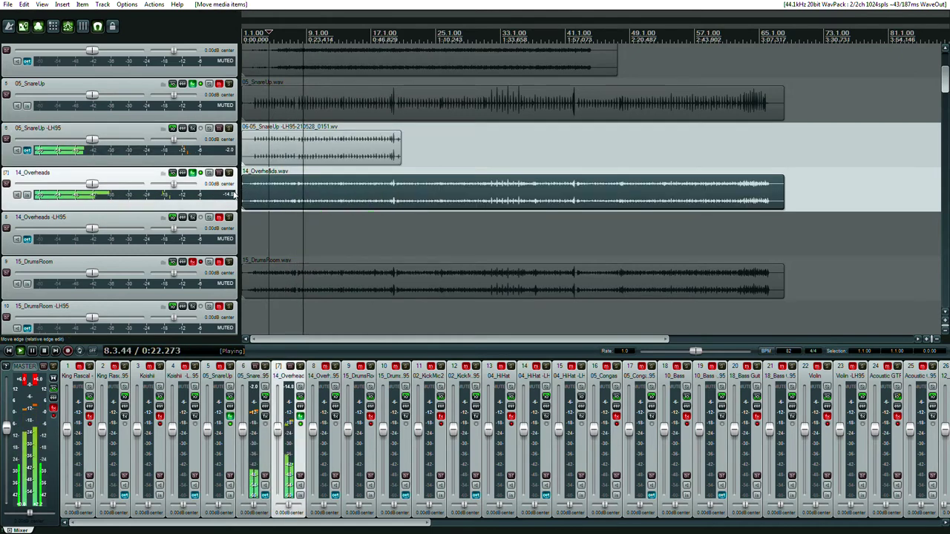
Step: Mute 05_SnareUp -LH95 and connect the Analog Matrix plugin in the 14_Overheads effects chain
left_click(219, 128)
left_click(192, 173)
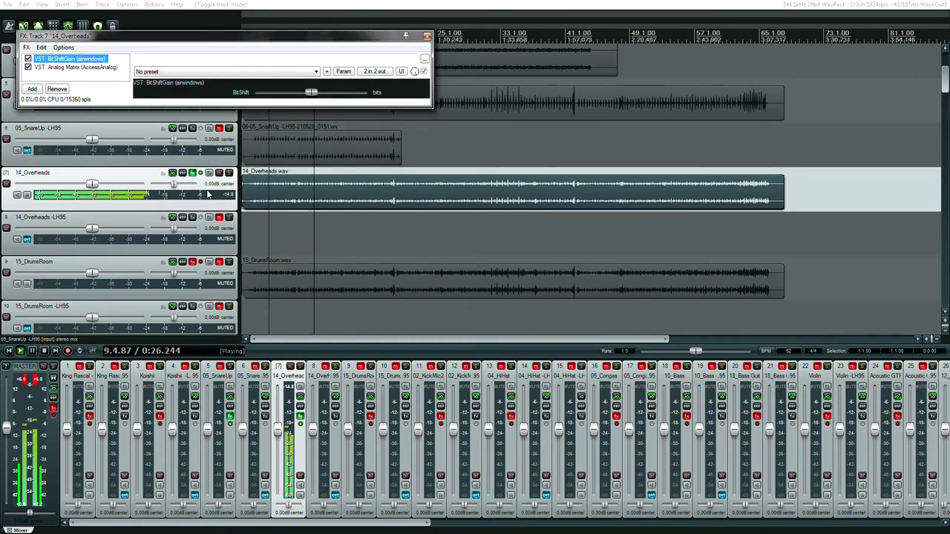
left_click(96, 67)
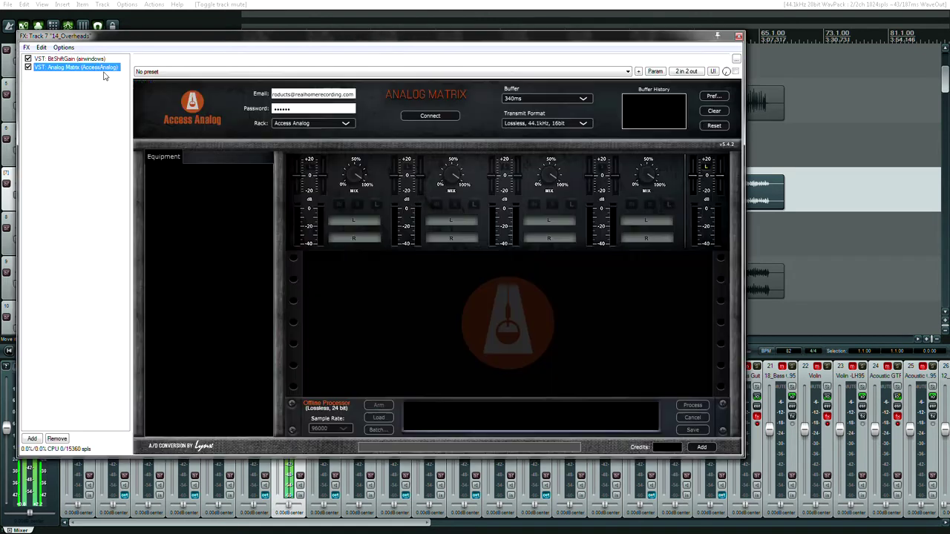
left_click(424, 118)
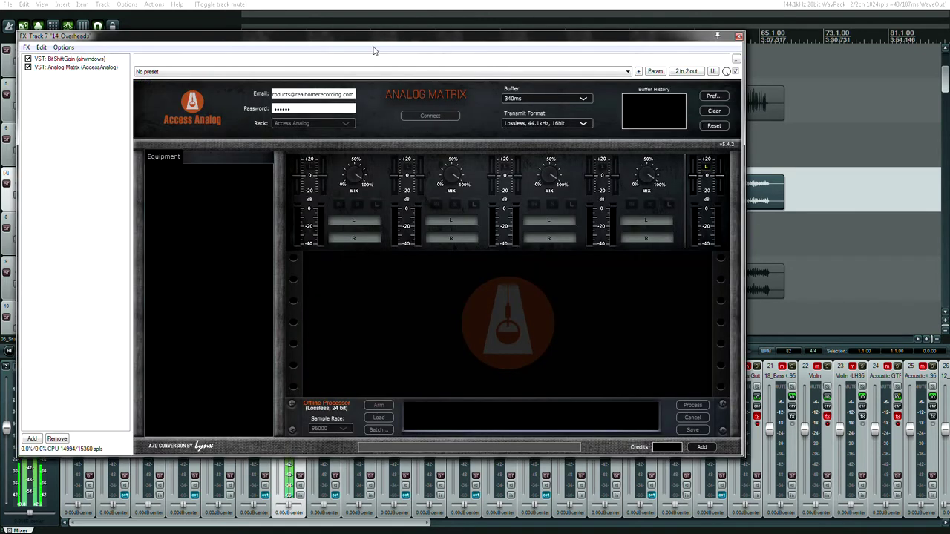
left_click_drag(375, 37, 438, 70)
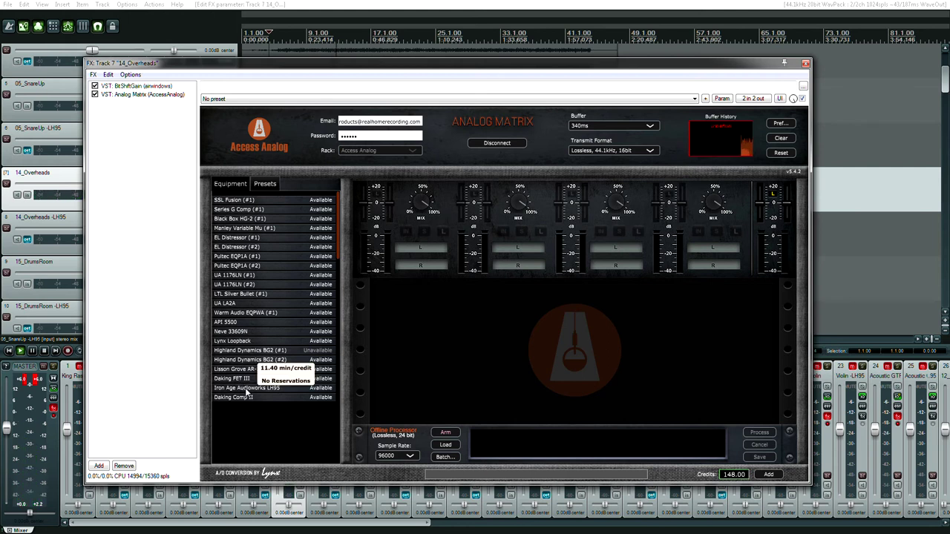
Step: Set the Analog Matrix buffer to 600ms and load the Iron Age Audioworks LH95 into the first rack slot
left_click_drag(346, 64, 307, 92)
left_click(576, 158)
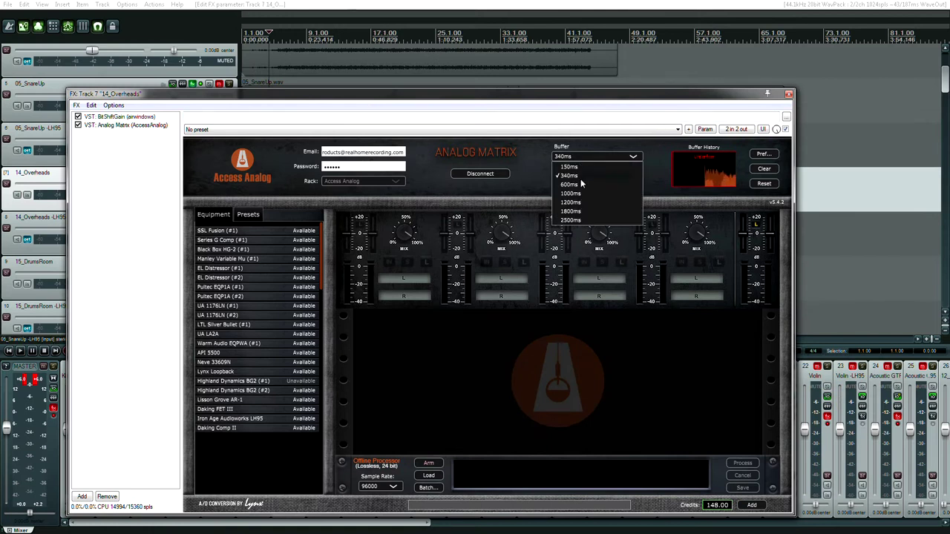
left_click(580, 184)
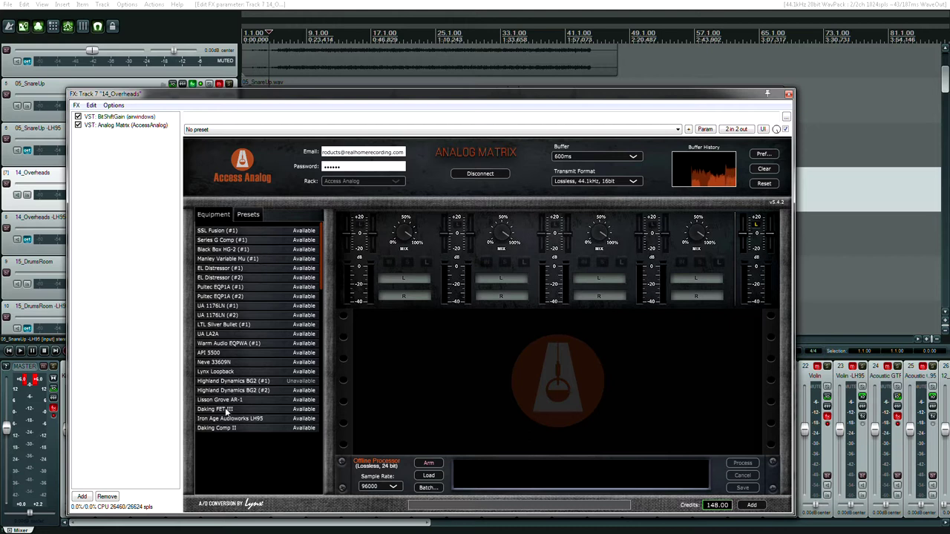
left_click_drag(241, 422, 389, 288)
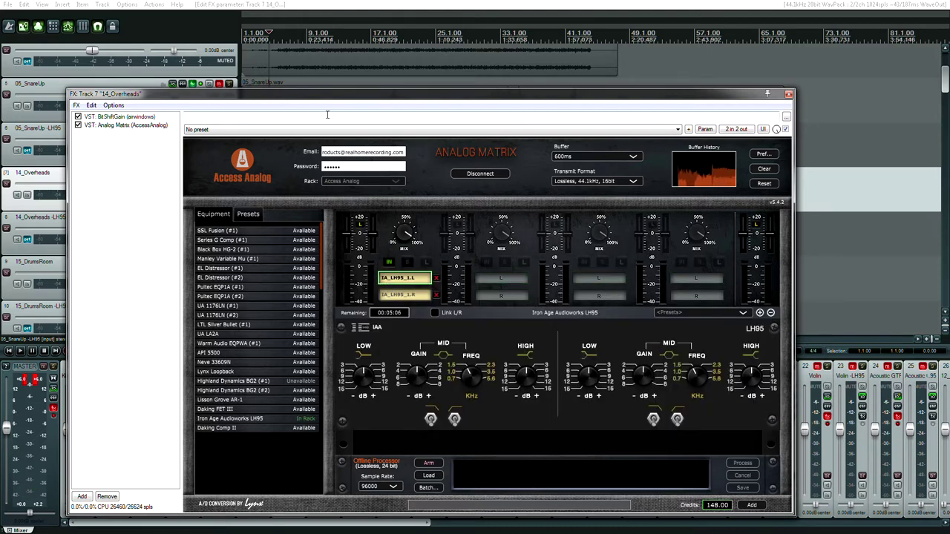
Step: Play 14_Overheads from the start and adjust the LH95 equalizer with its left and right channels linked
left_click_drag(328, 96, 560, 266)
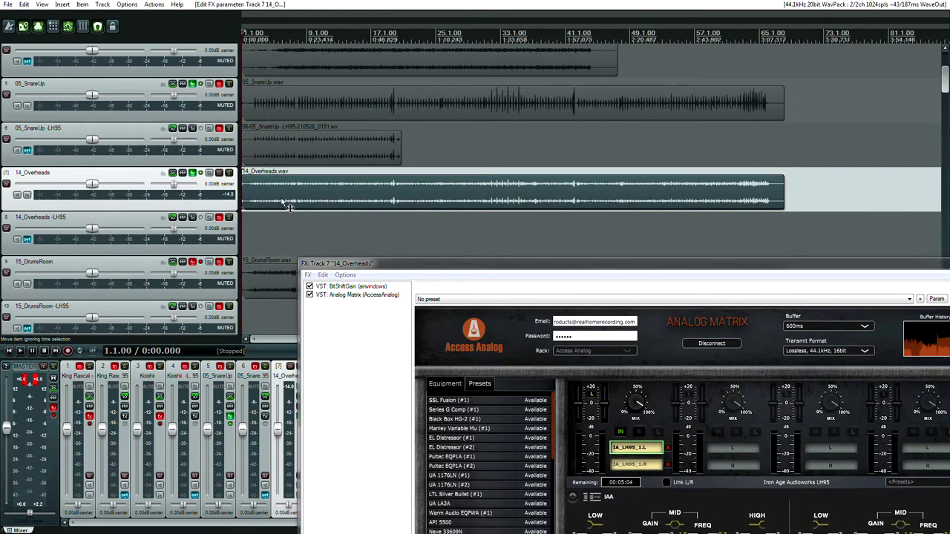
key("Home")
key("space")
left_click_drag(395, 270, 249, 106)
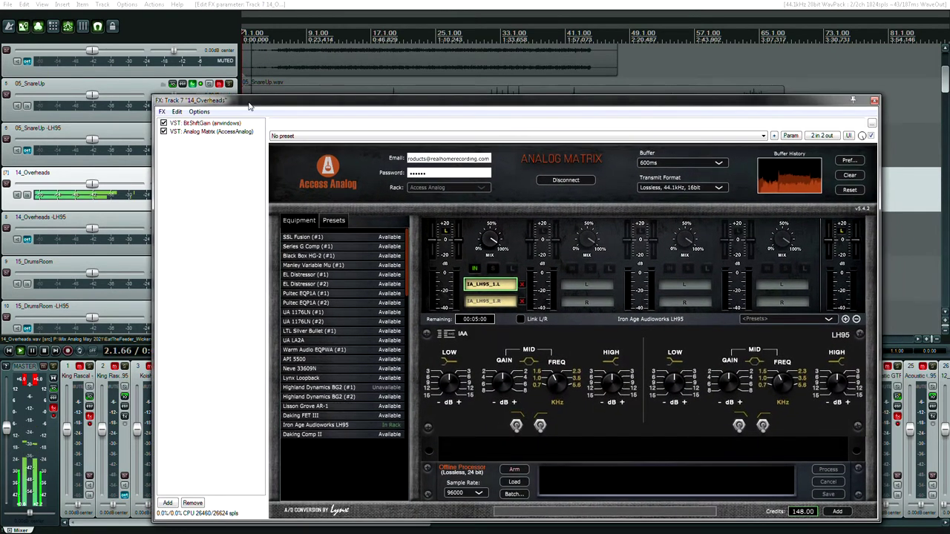
left_click_drag(249, 102, 160, 63)
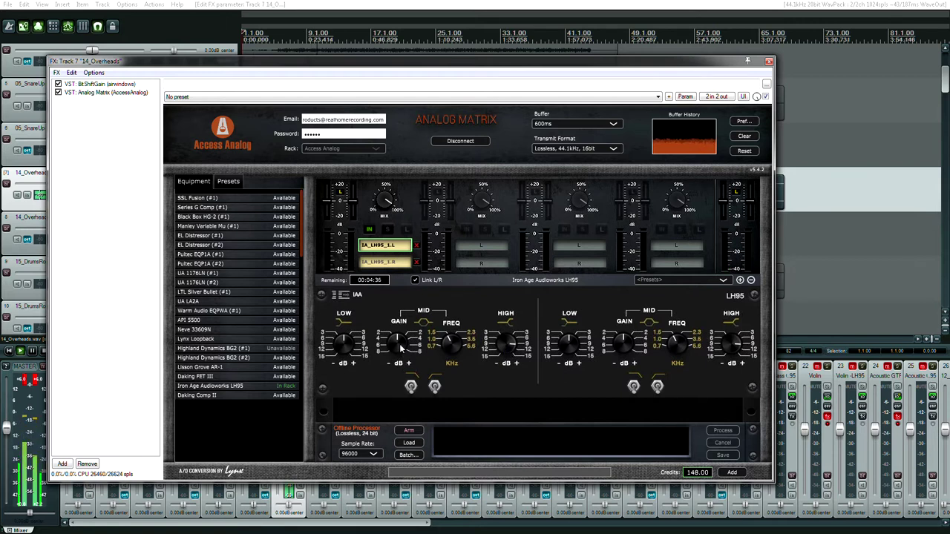
left_click_drag(449, 347, 455, 405)
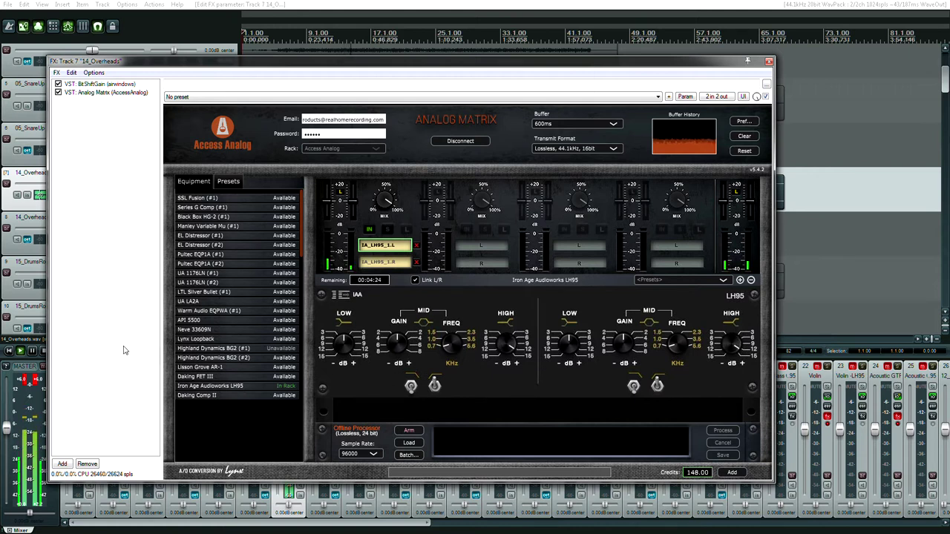
Step: Reset the master peak meter and listen to 05_SnareUp -LH95 with the overheads, trying a louder snare level before muting it again
left_click(31, 382)
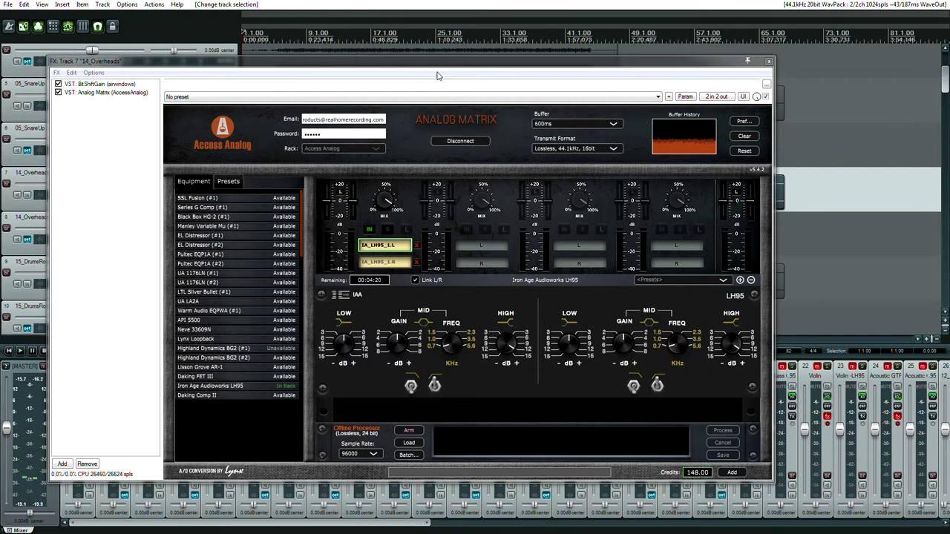
left_click_drag(436, 66, 542, 345)
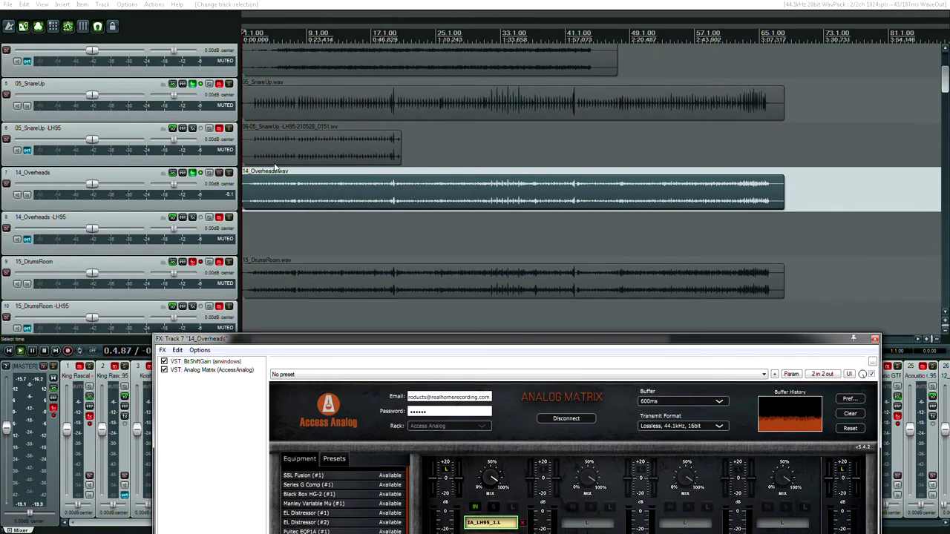
left_click(220, 129)
scroll(273, 188, "up", 10)
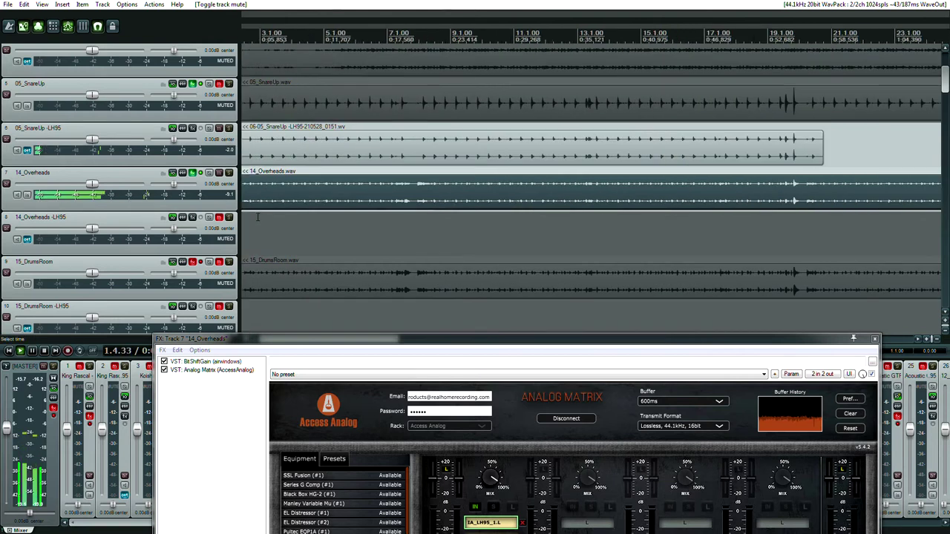
scroll(349, 230, "up", 5)
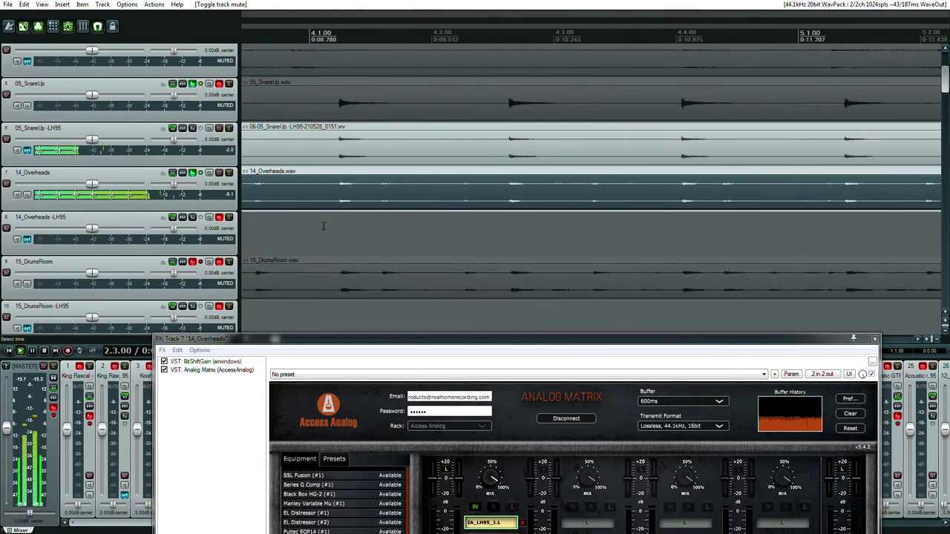
scroll(326, 227, "down", 8)
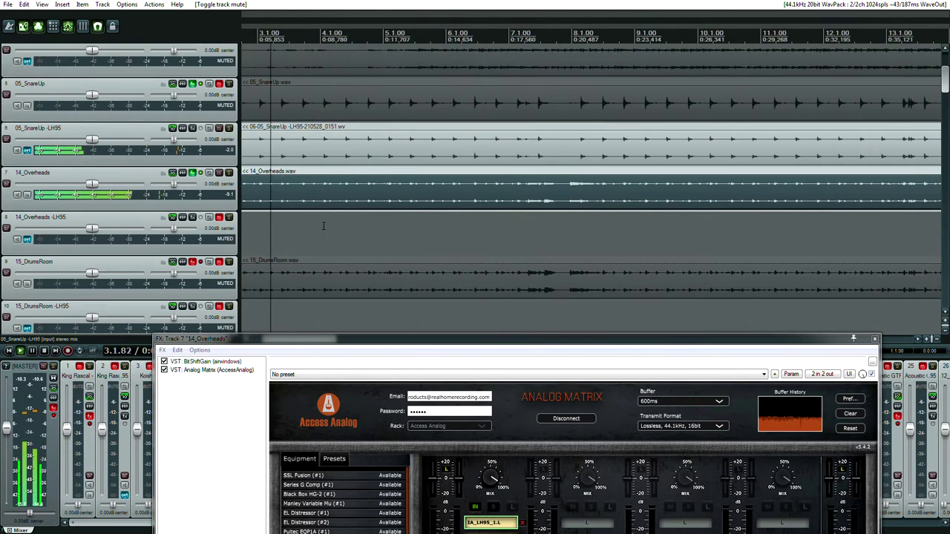
scroll(85, 142, "up", 3)
scroll(85, 142, "up", 5)
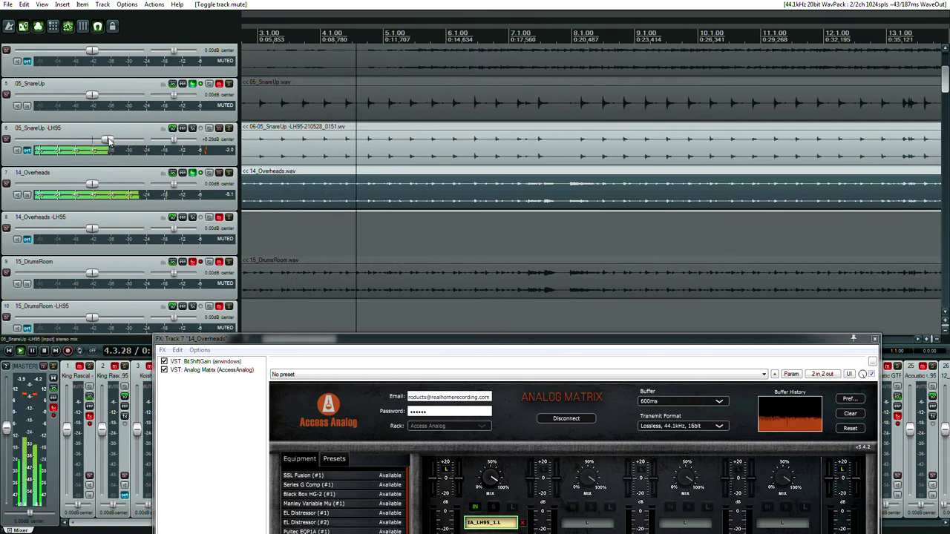
double_click(85, 142)
left_click(210, 128)
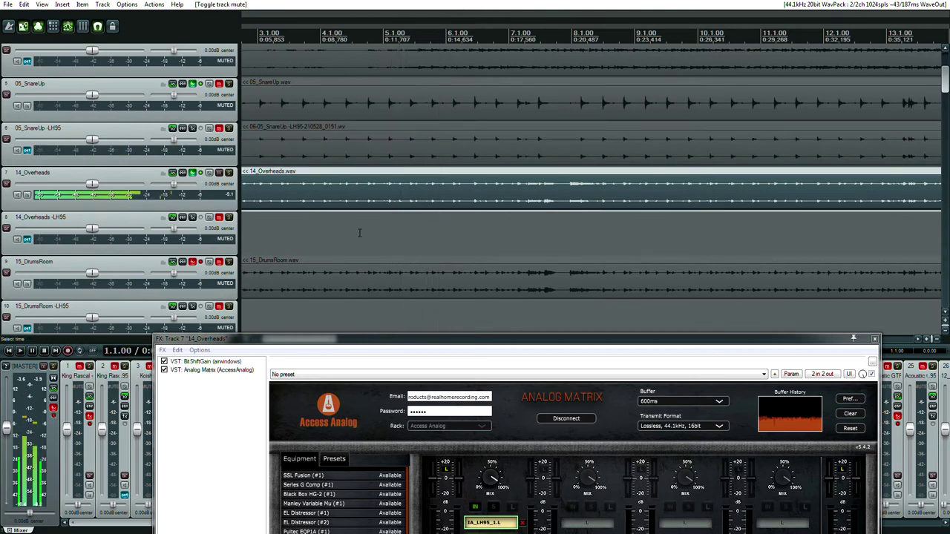
Step: Stop playback, then unmute the 14_Overheads -LH95 track and arm it for recording
key("space")
left_click(335, 231)
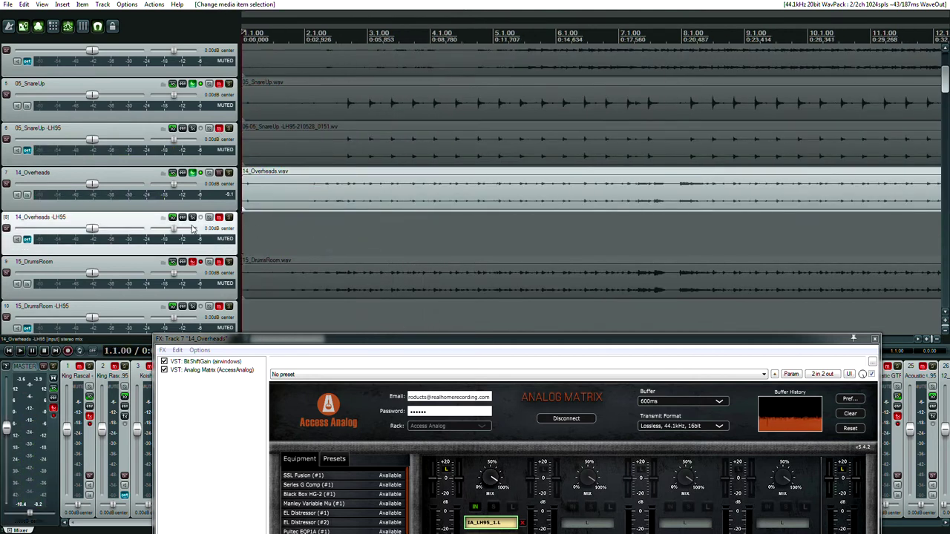
left_click(219, 218)
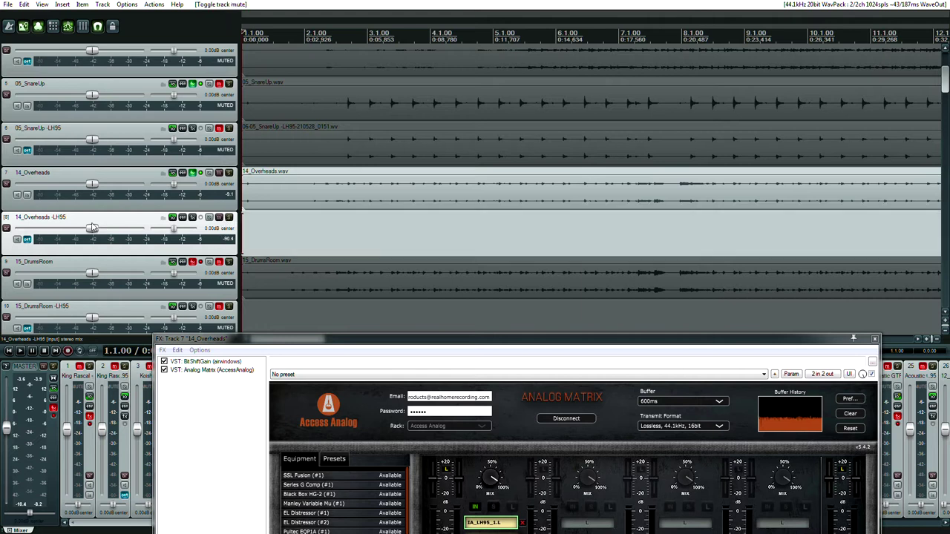
left_click(6, 228)
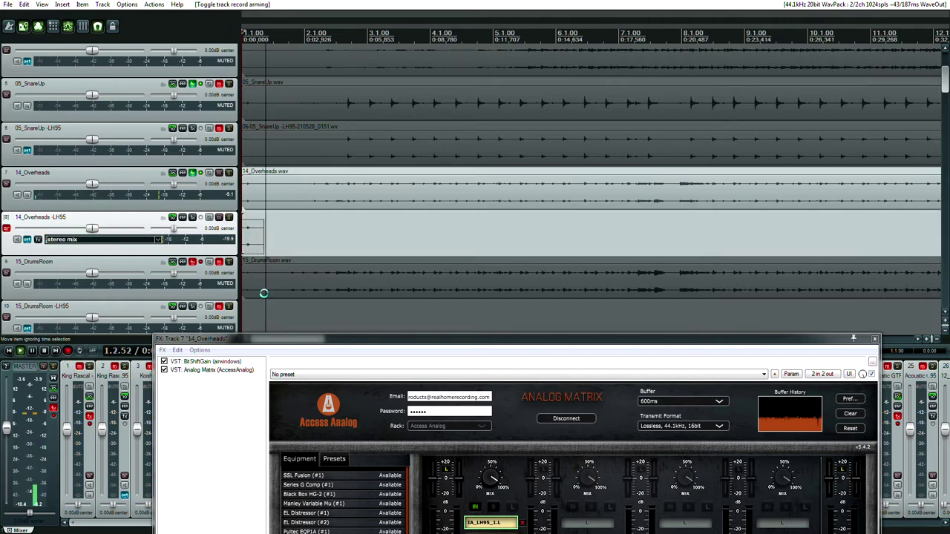
Step: Stop the first recording on 14_Overheads -LH95 and delete the recorded file
key("space")
left_click(454, 317)
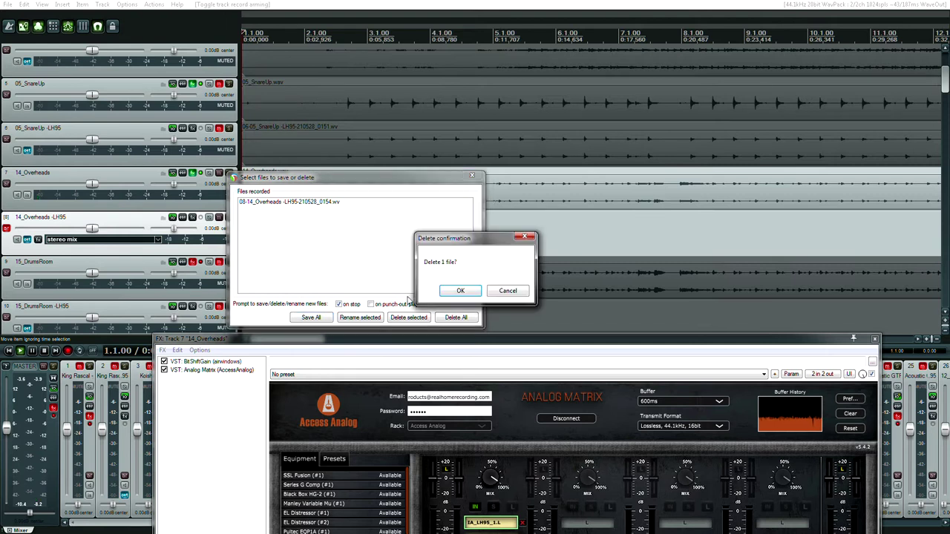
left_click(457, 292)
Step: Set the Analog Matrix buffer to 1200ms and start recording 14_Overheads -LH95 from the beginning of the project
left_click(679, 399)
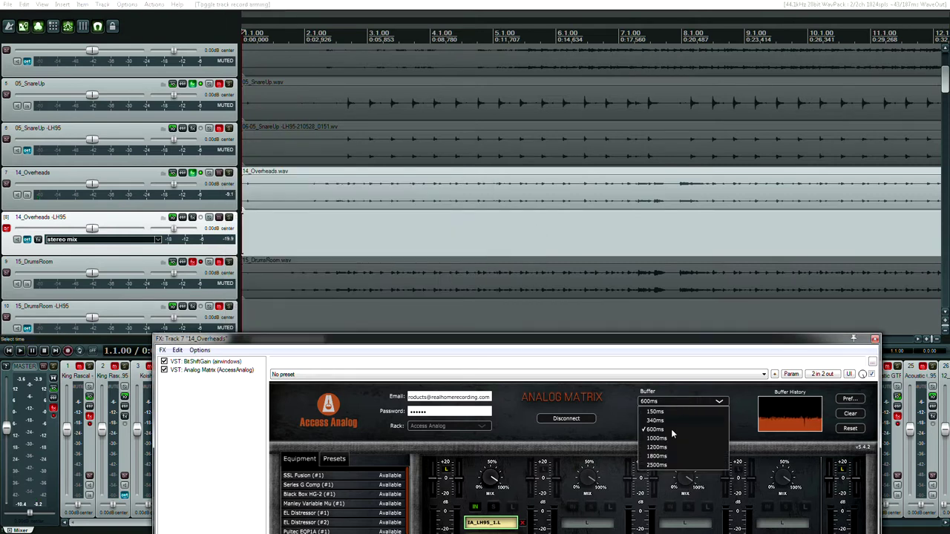
left_click(668, 448)
left_click(404, 231)
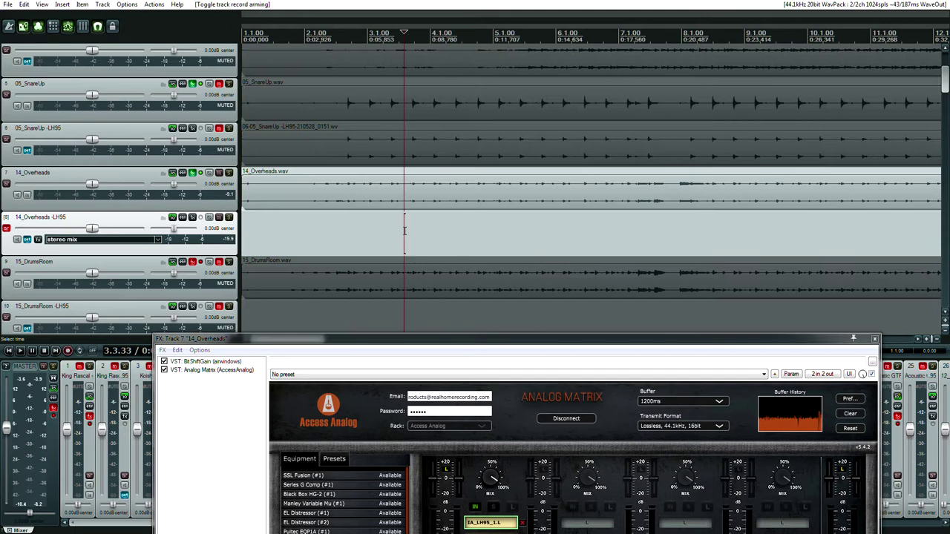
key("w")
left_click(67, 354)
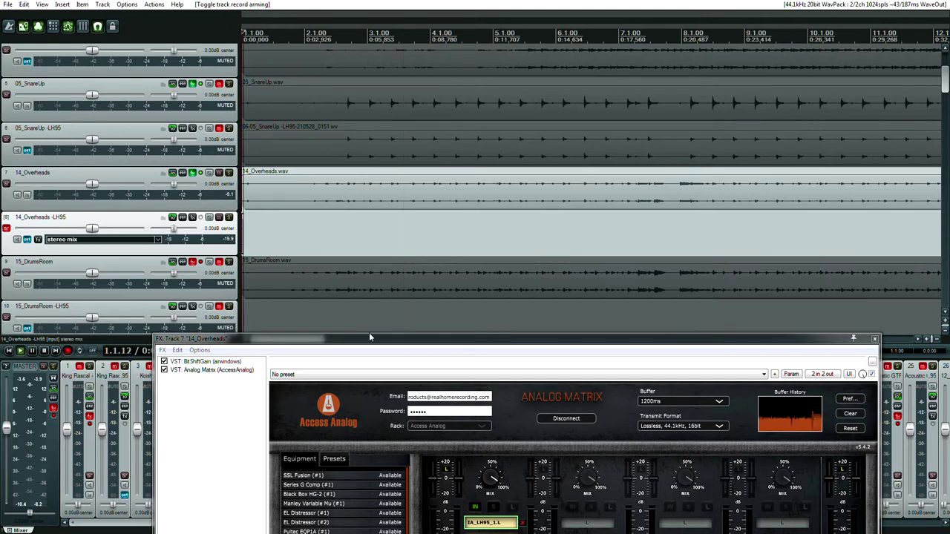
Step: Check the LH95 during the recording, then stop it and discard the take
left_click_drag(369, 346, 382, 121)
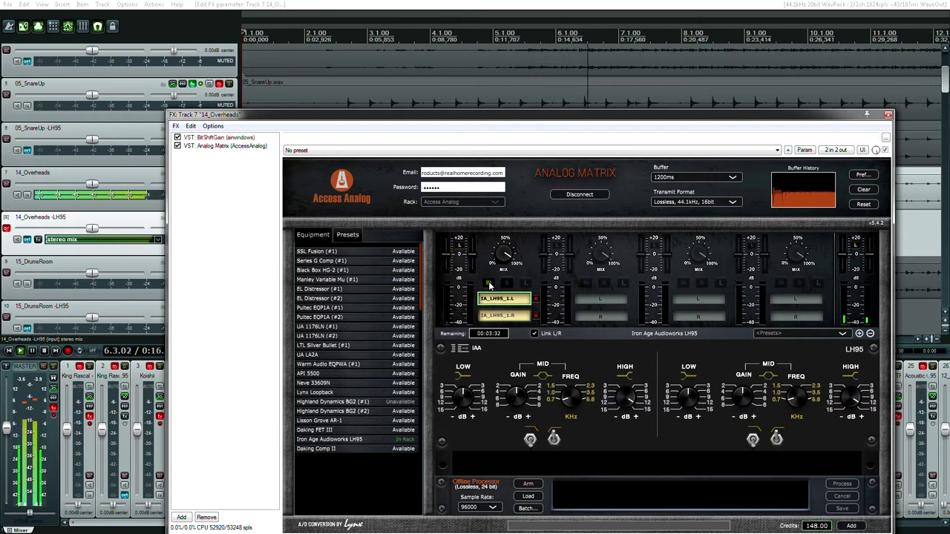
left_click_drag(456, 119, 483, 319)
key("space")
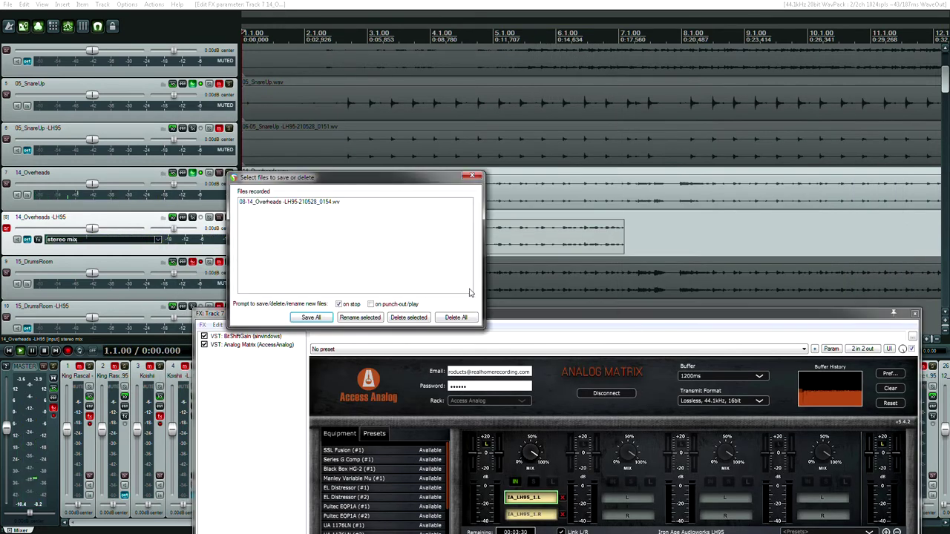
left_click(454, 318)
left_click(454, 290)
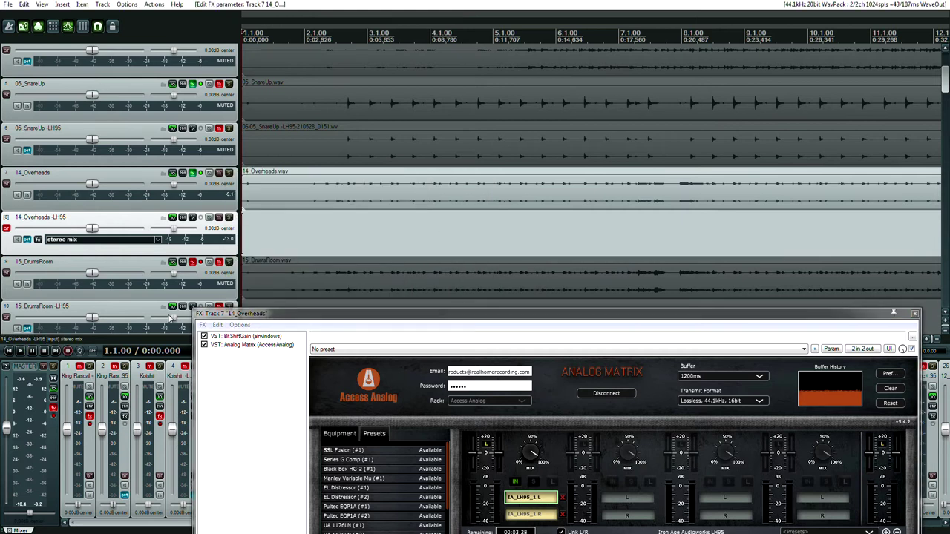
Step: Try another recording pass of the overheads through the LH95 and delete its file
left_click(73, 351)
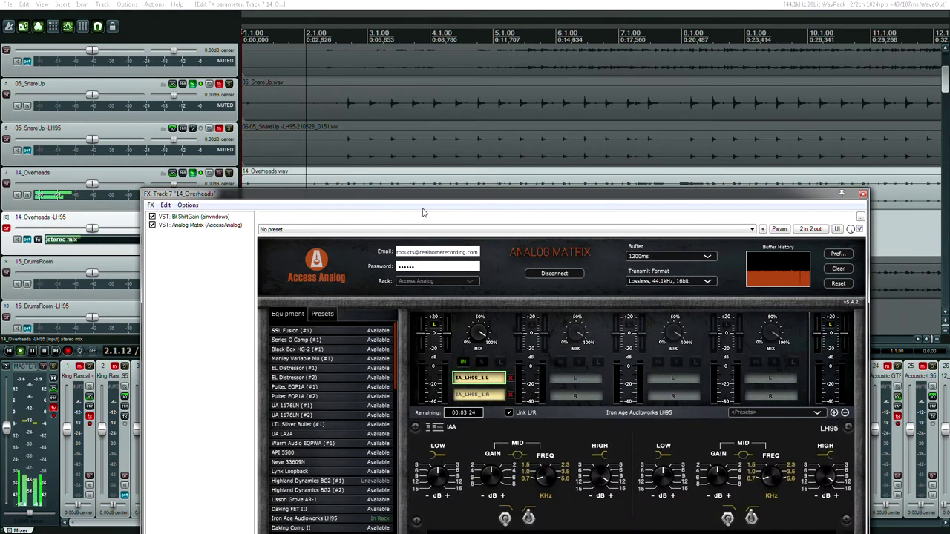
key("space")
left_click(456, 317)
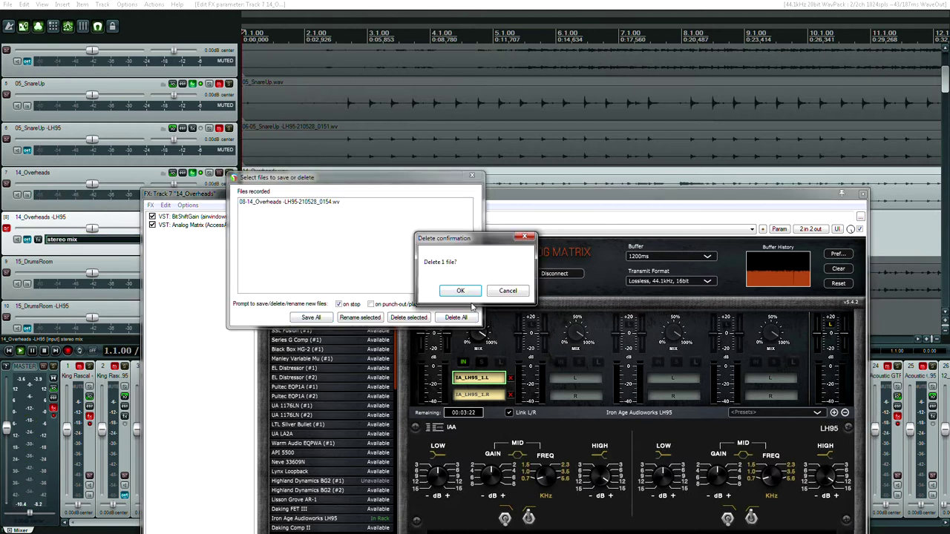
left_click(458, 291)
Step: Set the Analog Matrix transmit format to Lossless, 44.1kHz, 24bit and move the effects window clear of the tracks
left_click(649, 283)
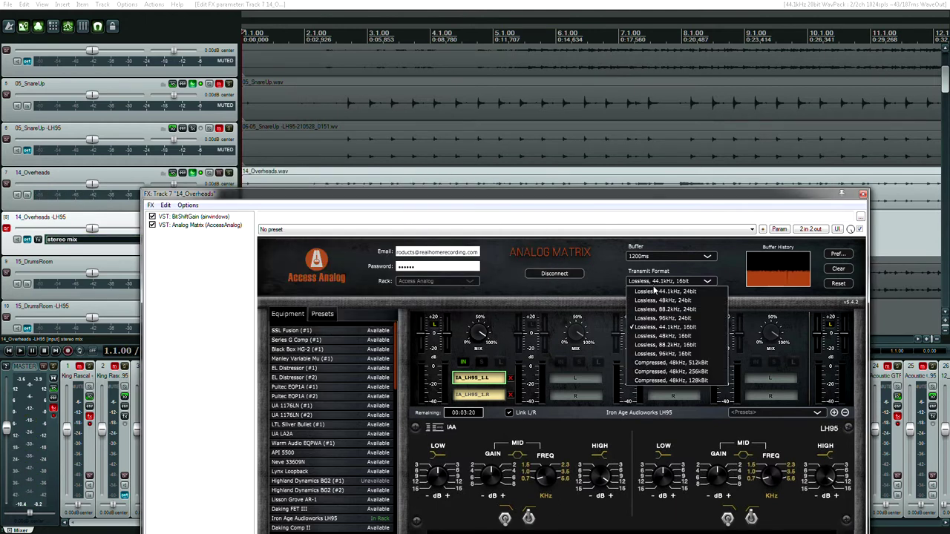
left_click(654, 292)
left_click_drag(610, 203, 669, 330)
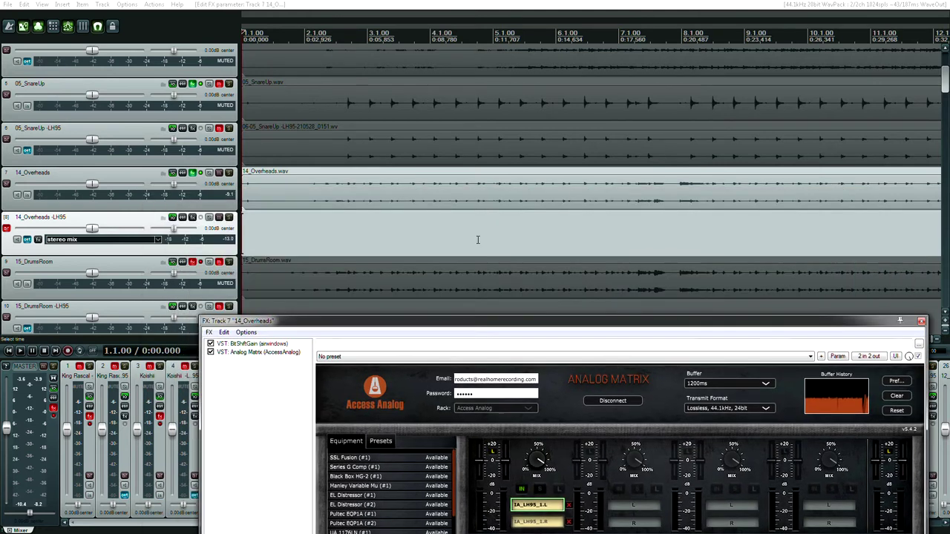
Step: Record the overheads through the LH95 onto 14_Overheads -LH95 from the project start, checking the equalizer and the waveform as it runs
left_click(69, 351)
left_click_drag(349, 323, 305, 143)
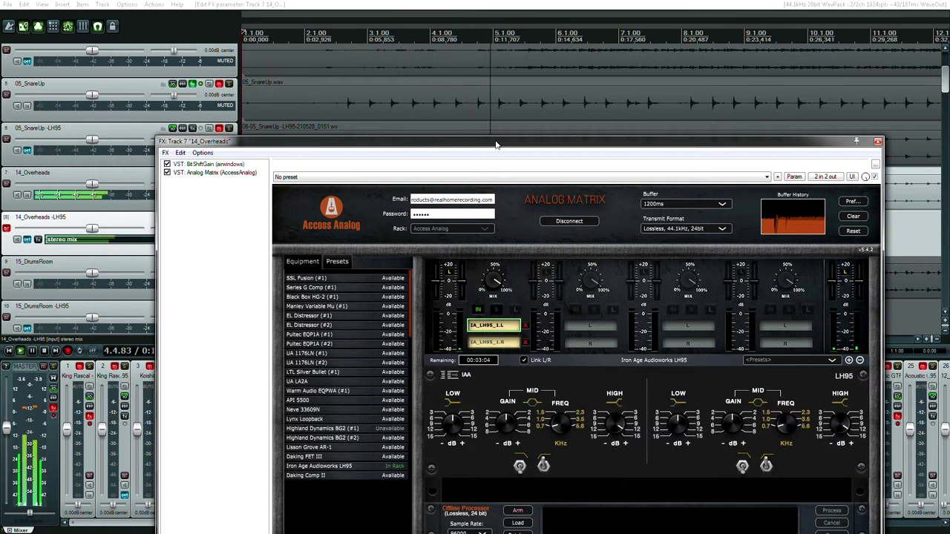
left_click_drag(496, 144, 543, 317)
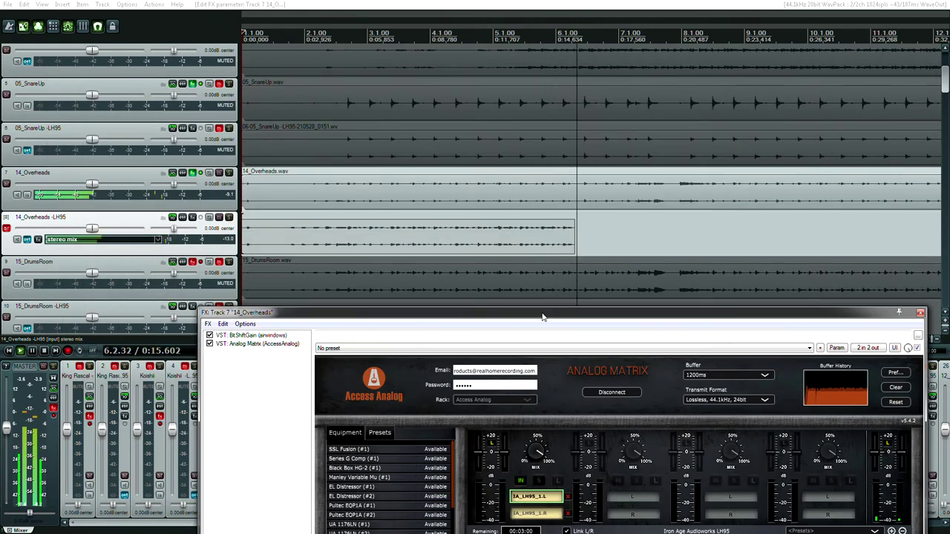
left_click_drag(542, 317, 500, 323)
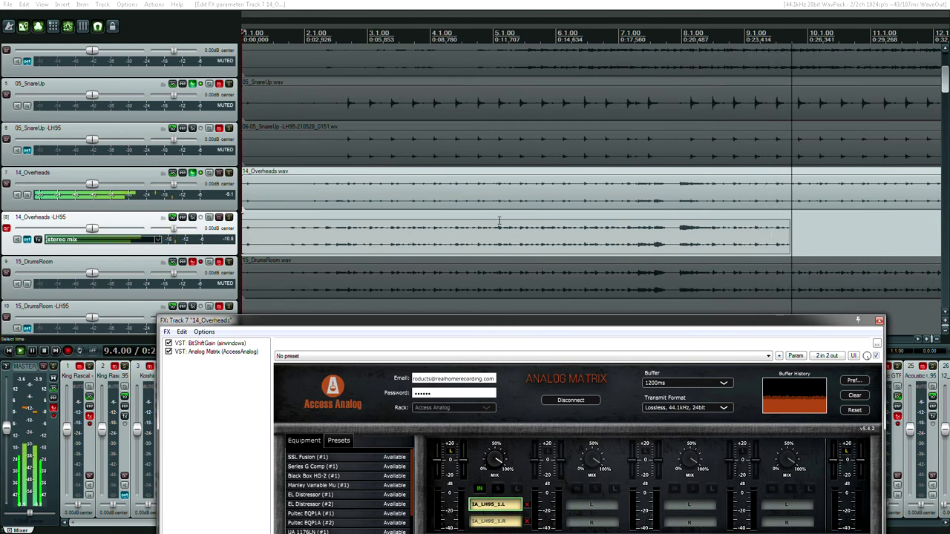
scroll(507, 236, "down", 4)
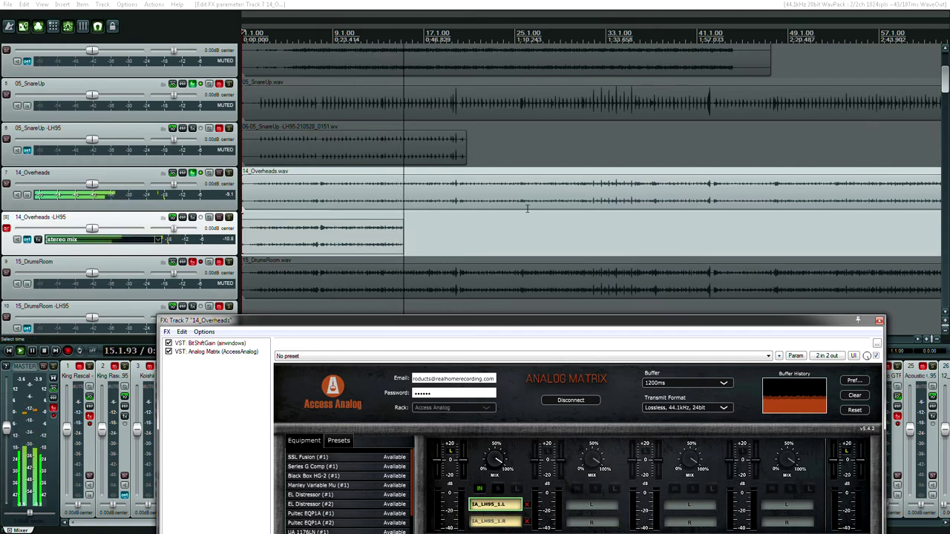
left_click_drag(501, 323, 548, 217)
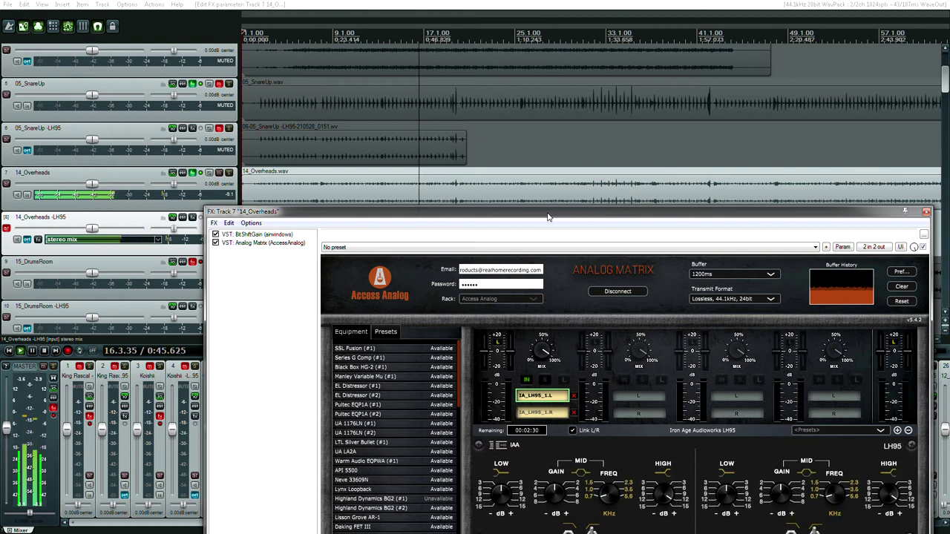
left_click_drag(547, 216, 535, 262)
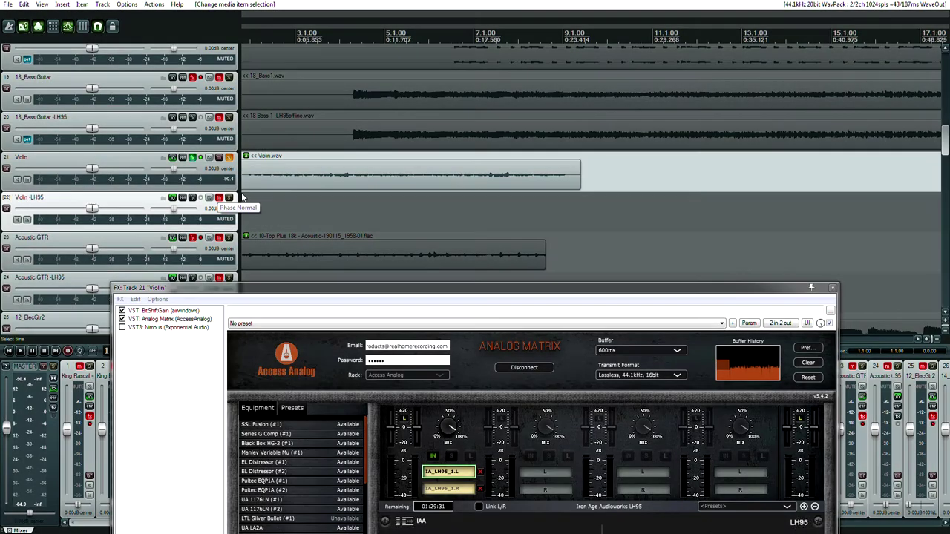
Step: Unmute the Violin -LH95 track and link the LH95's left and right channels
left_click(219, 197)
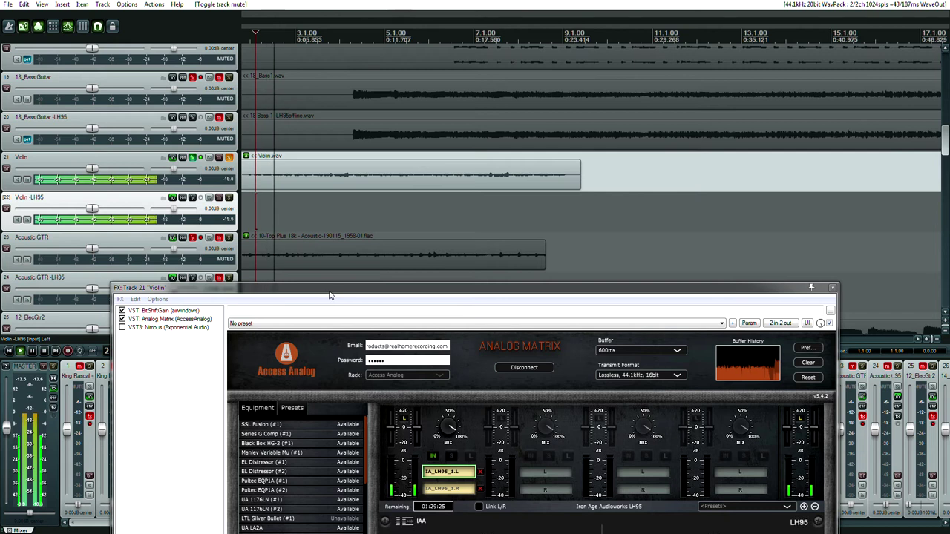
left_click_drag(327, 295, 293, 96)
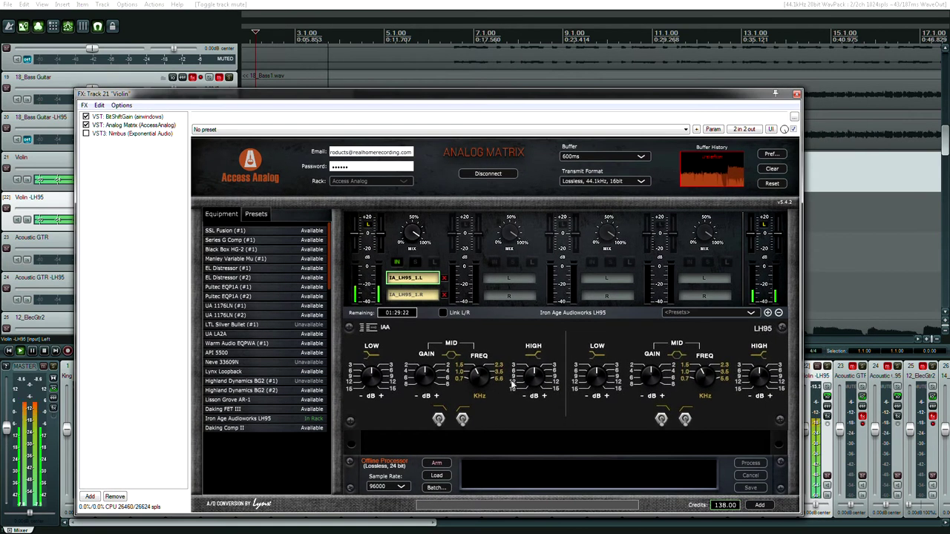
left_click(443, 312)
Step: Try different High band boosts and cuts on the linked LH95 while the violin plays
left_click_drag(534, 378, 534, 346)
left_click_drag(536, 381, 539, 346)
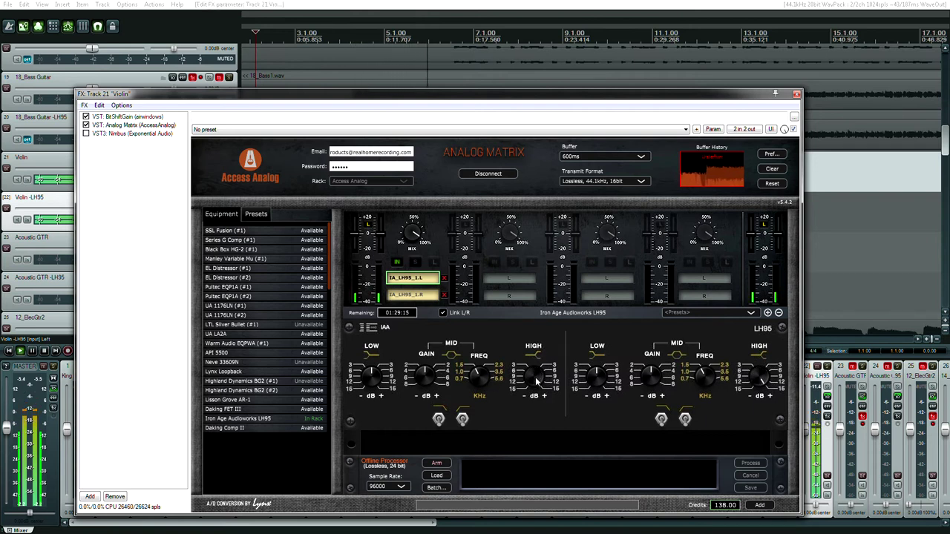
left_click_drag(536, 378, 532, 403)
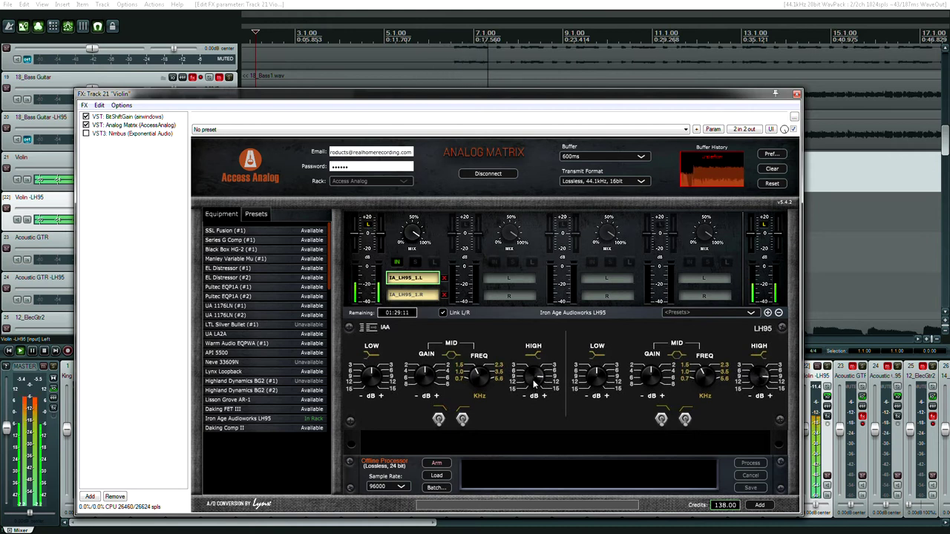
left_click_drag(534, 383, 535, 419)
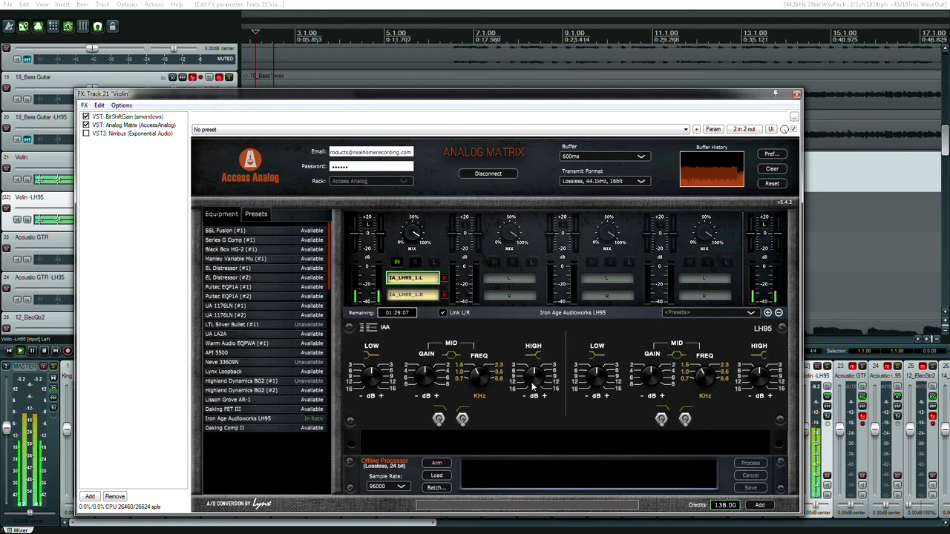
left_click_drag(536, 384, 533, 348)
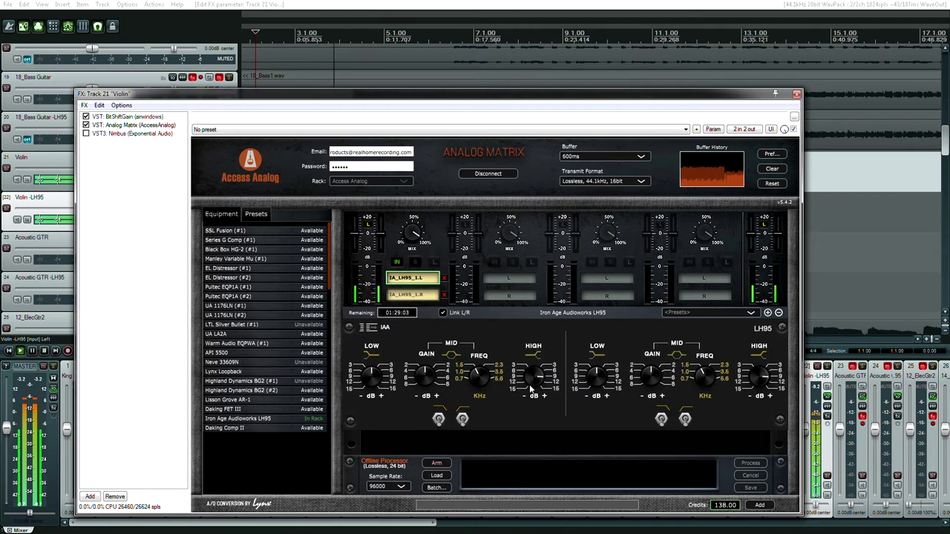
left_click_drag(531, 381, 541, 425)
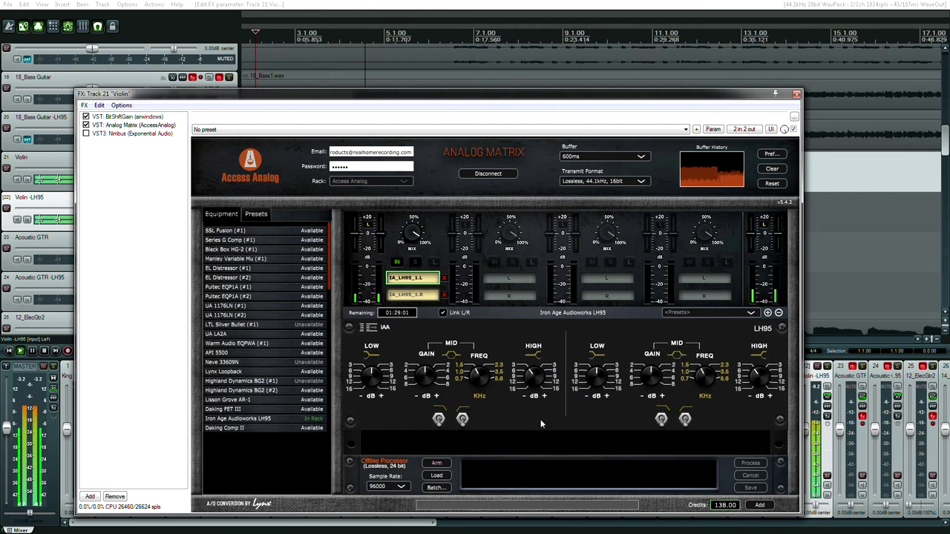
left_click_drag(536, 384, 535, 374)
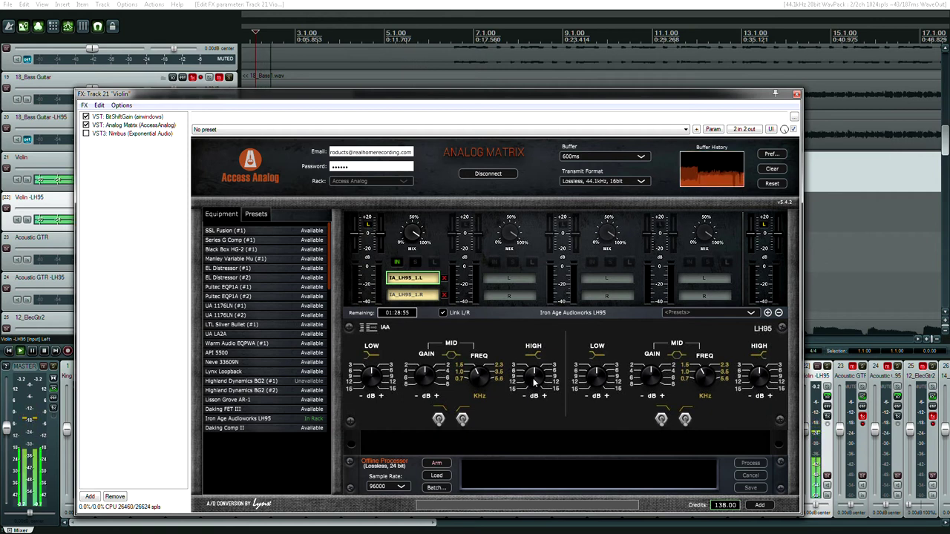
Step: Set the Analog Matrix buffer to 1000ms and test the LH95's High band gain again on the violin
left_click(601, 158)
left_click(593, 193)
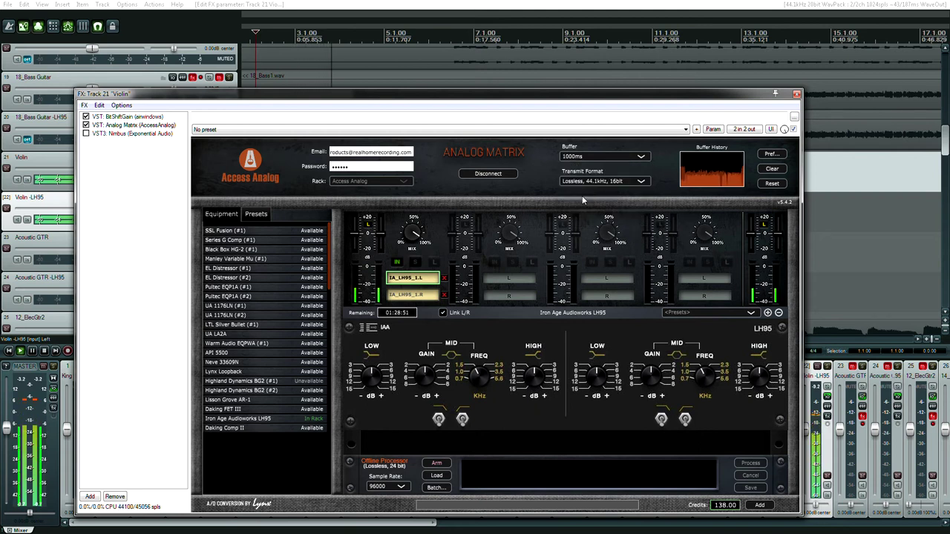
left_click_drag(534, 376, 540, 342)
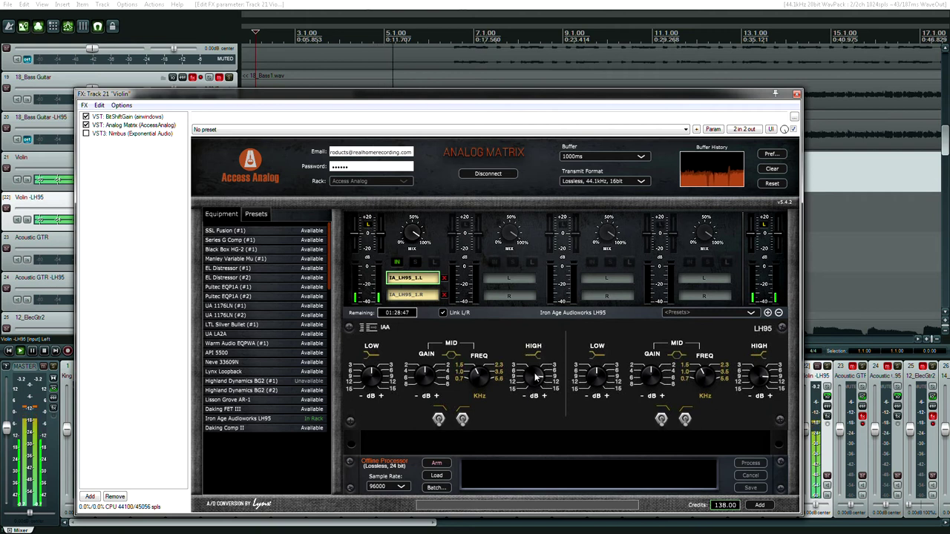
left_click_drag(533, 377, 537, 389)
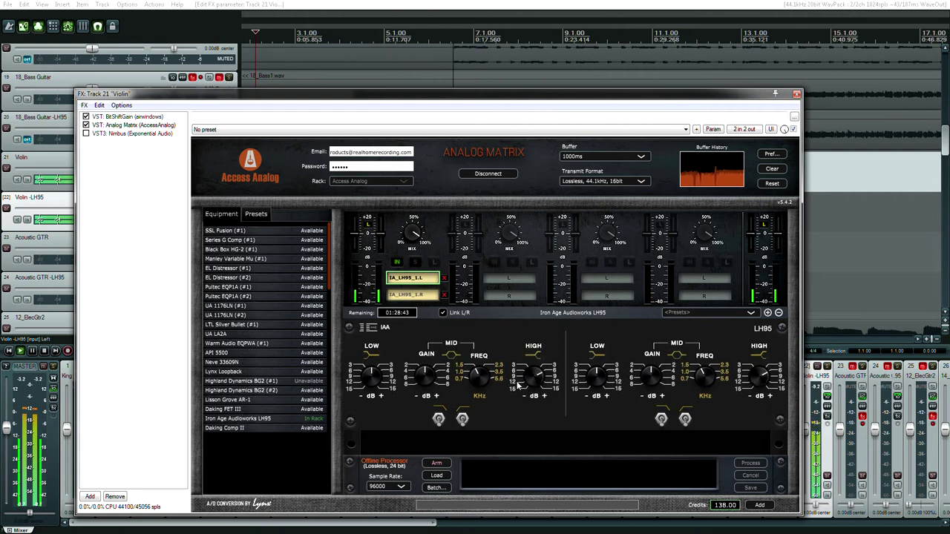
Step: Engage the LH95's low-cut and high-cut filters and readjust its Mid frequency and High gain for the violin
left_click(462, 418)
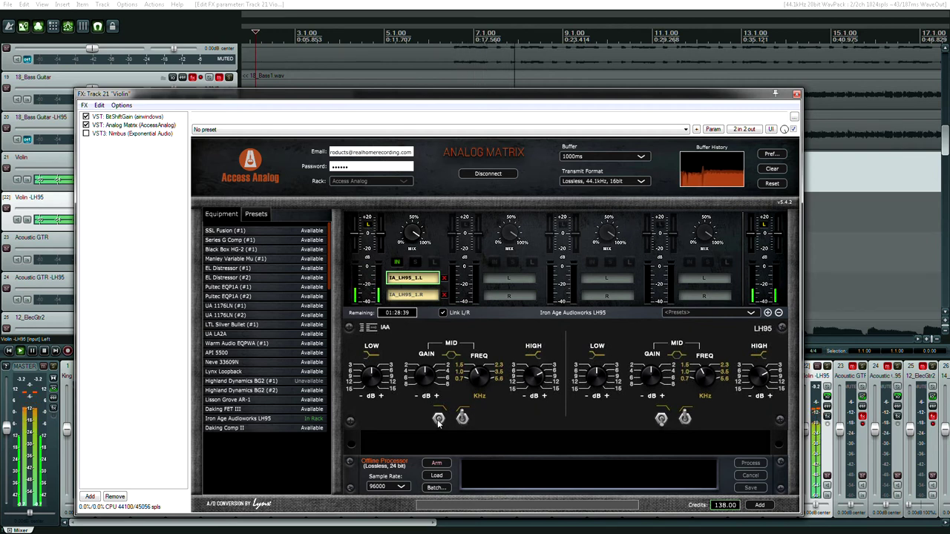
left_click(438, 420)
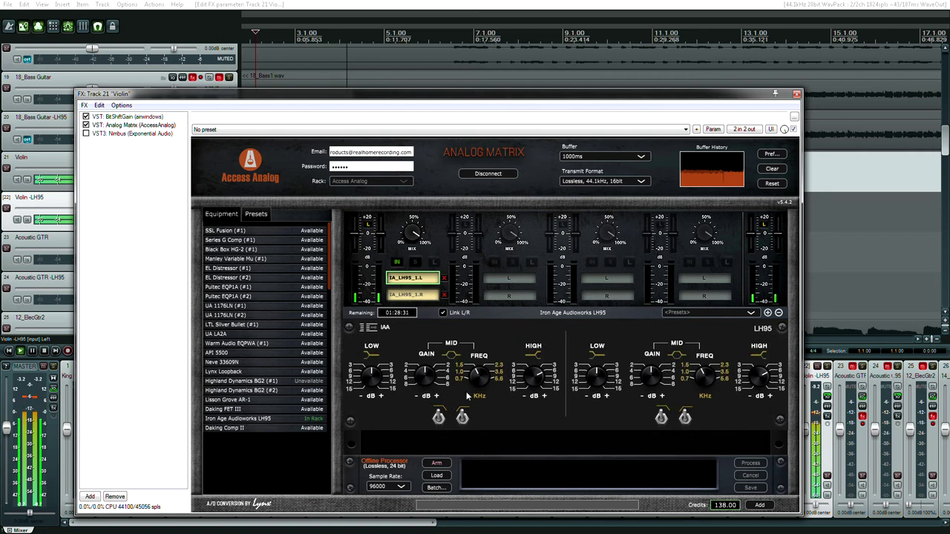
left_click_drag(477, 380, 501, 303)
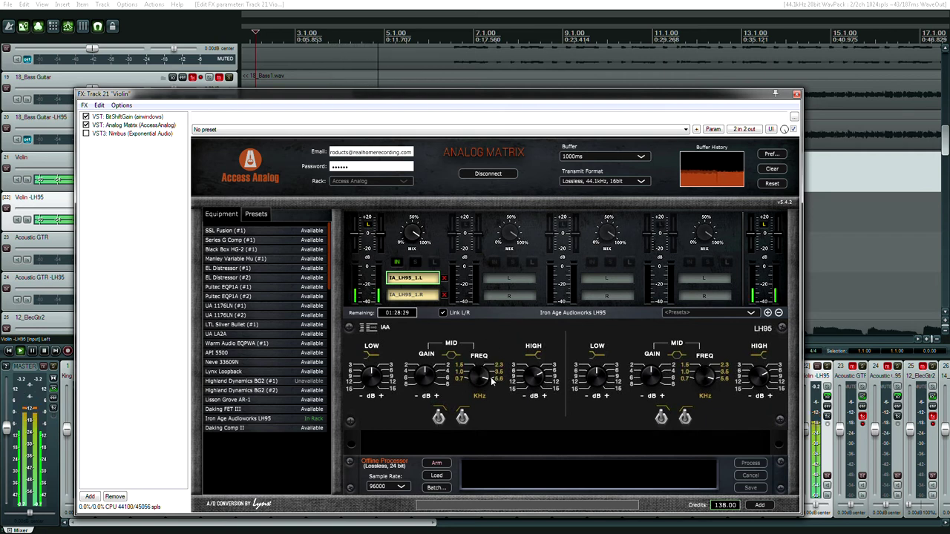
left_click_drag(481, 397, 481, 400)
left_click_drag(533, 378, 529, 408)
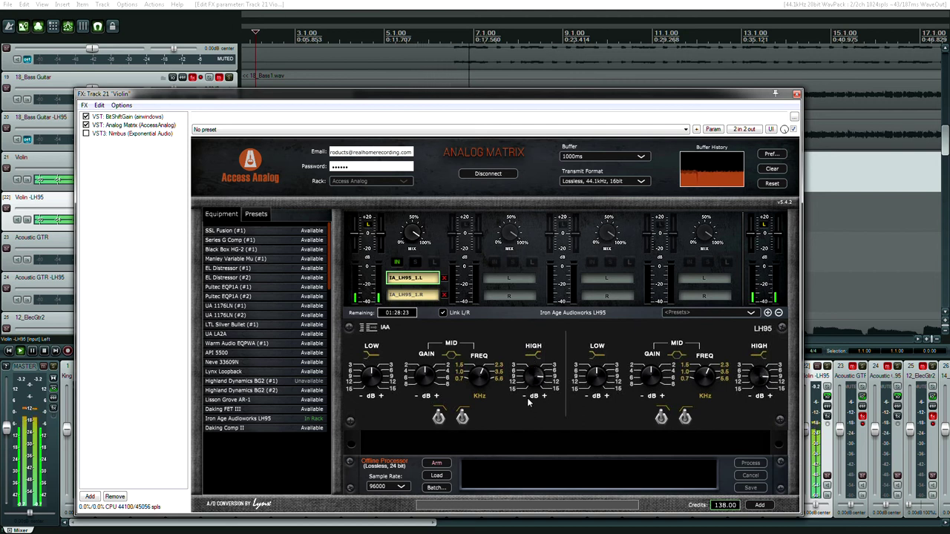
Step: Compare the violin with the LH95 switched in and out of the chain during playback
key("space")
left_click(398, 264)
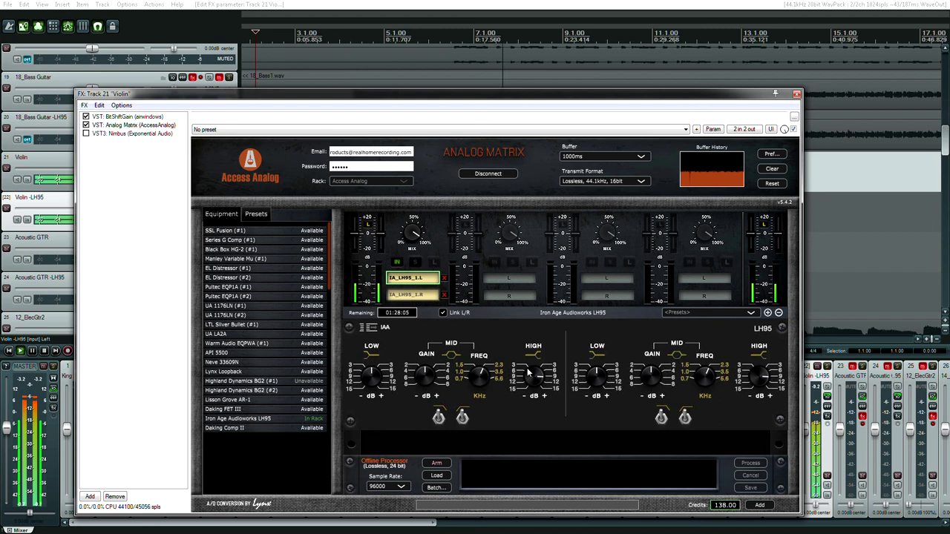
key("space")
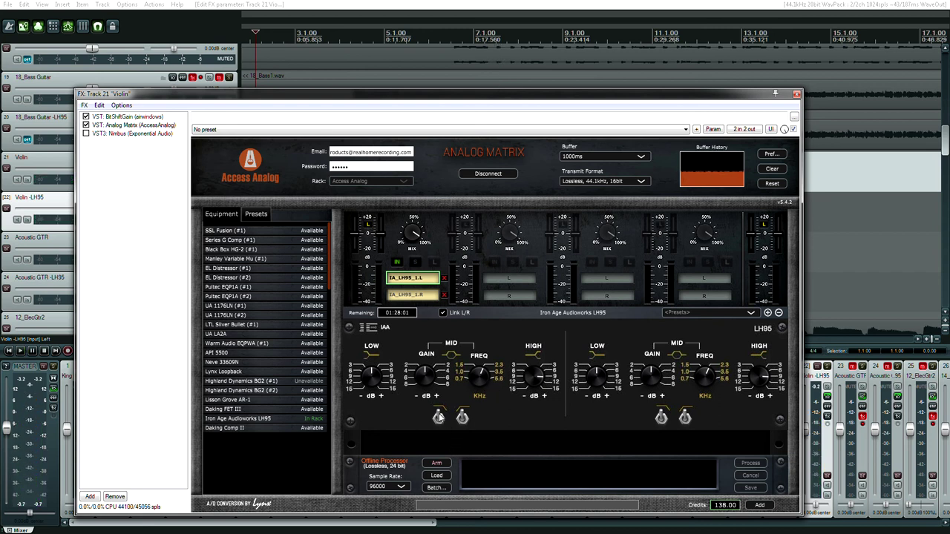
Step: Switch off the LH95's high-cut filter and replay the violin, toggling the unit's in/out state to compare
left_click(439, 418)
key("space")
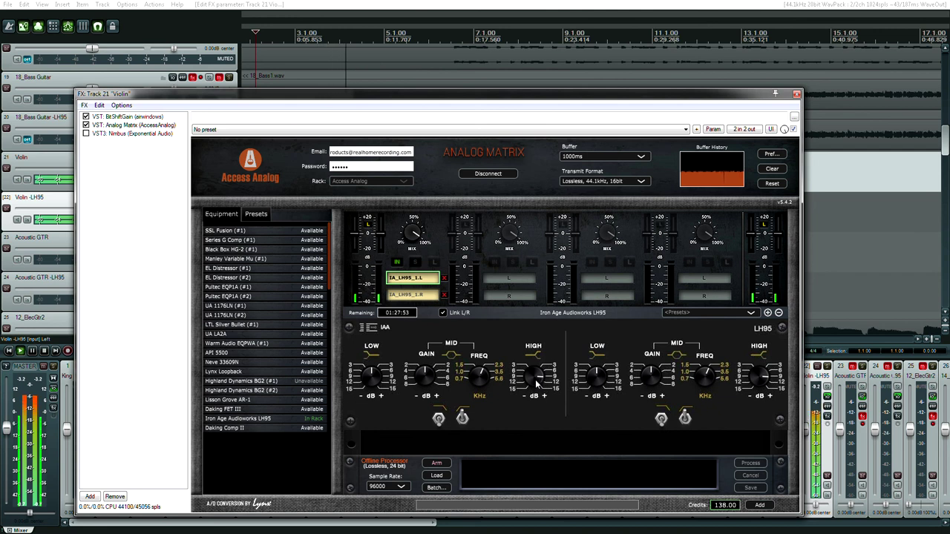
left_click(395, 264)
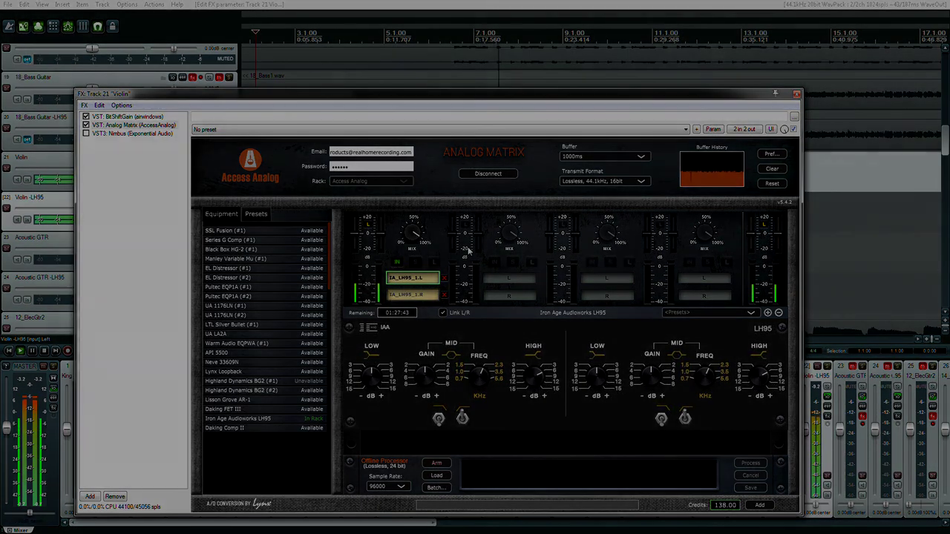